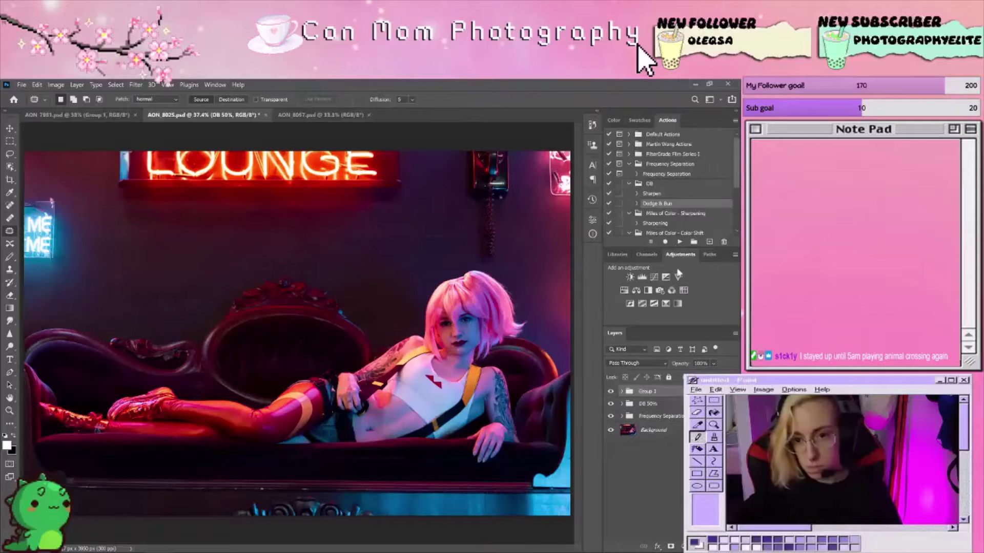
Select the Group 1 layer group and bring the first open PSD document to the front
click(646, 391)
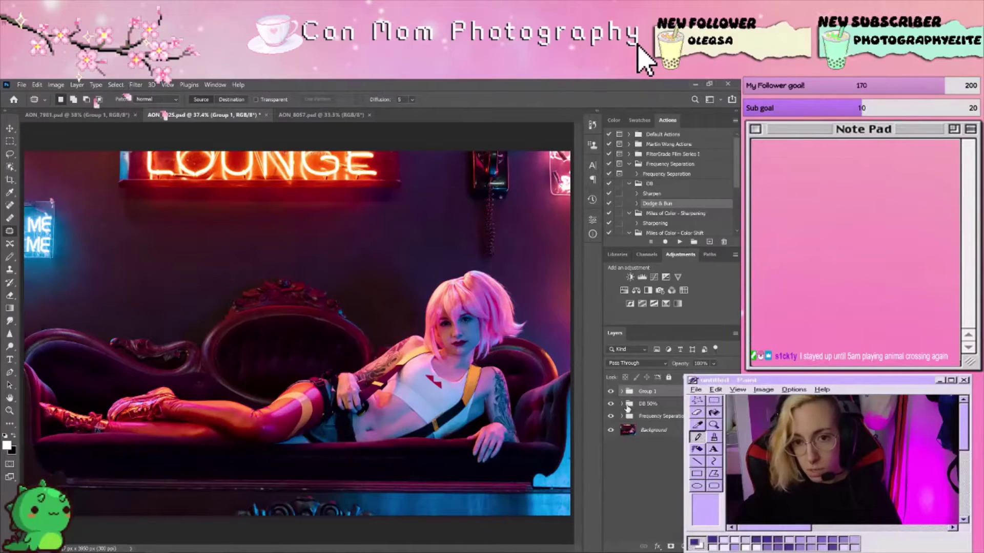
click(103, 116)
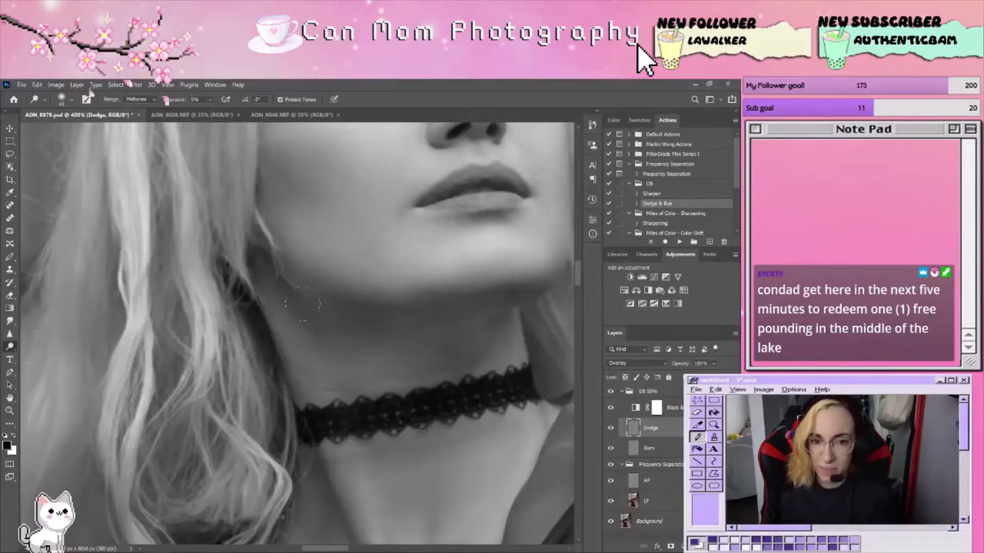
Enlarge the Dodge brush to about twice its diameter for the jaw and neck area on the Dodge layer
key(bracketright)
key(bracketright)
key(bracketright)
key(bracketright)
key(bracketright)
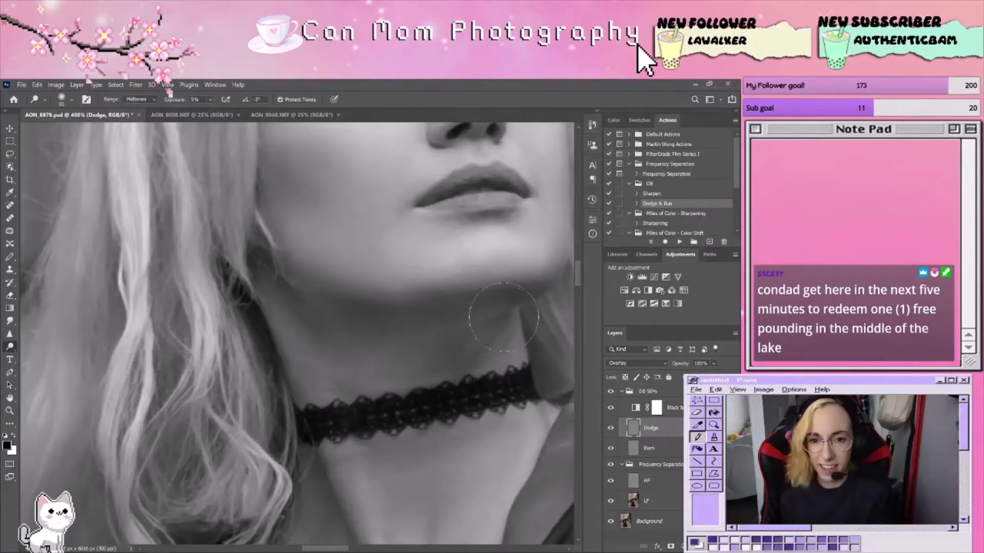
Compare the whole photo with and without the DB 50% group, and turn the Black & White layer back on
key(ctrl+0)
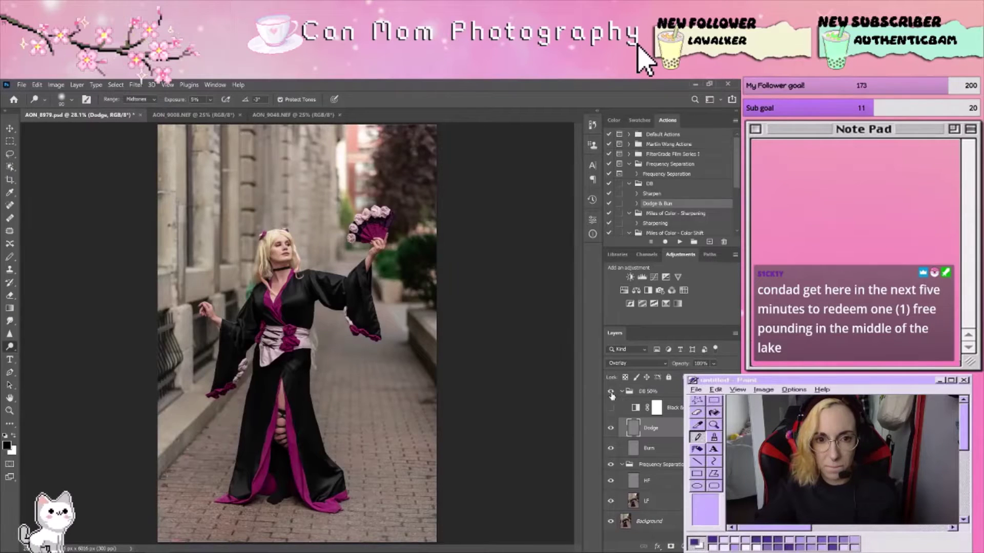
click(611, 392)
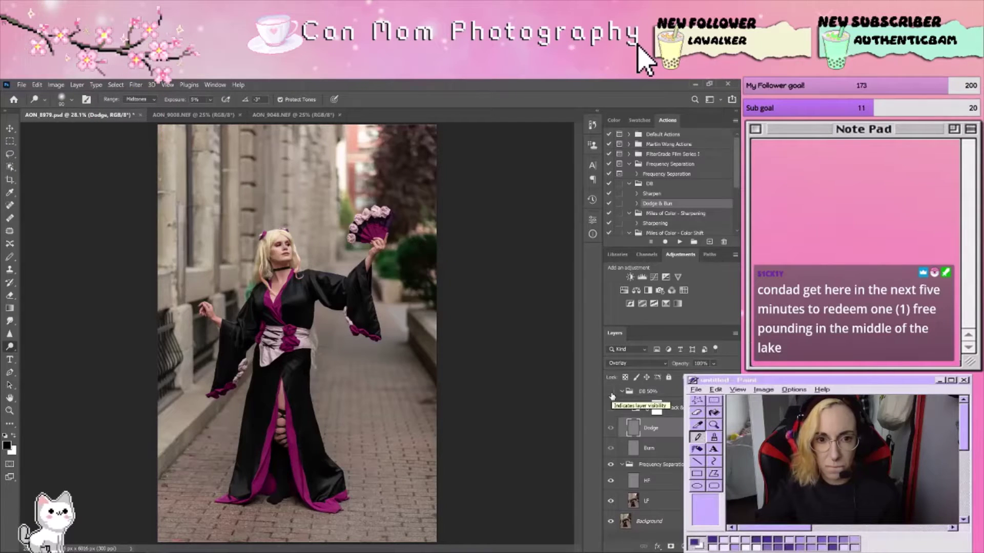
click(611, 393)
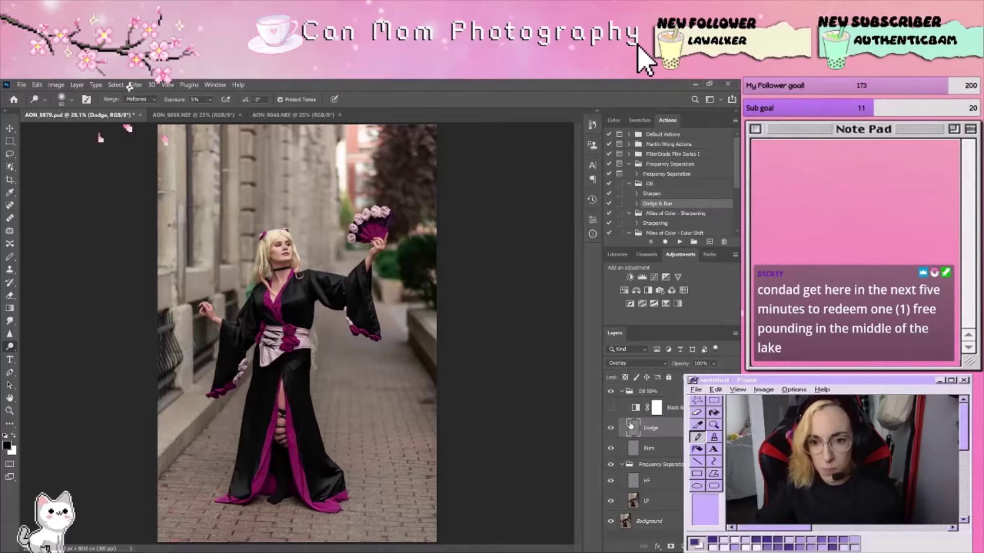
click(610, 408)
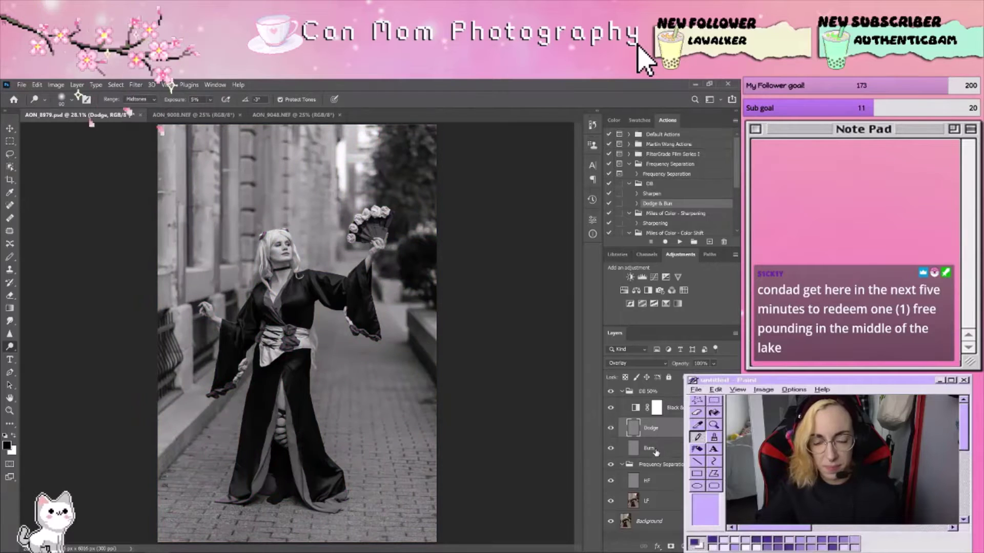
Select the Burn layer for work on the model's face and upper body
click(651, 449)
key(z)
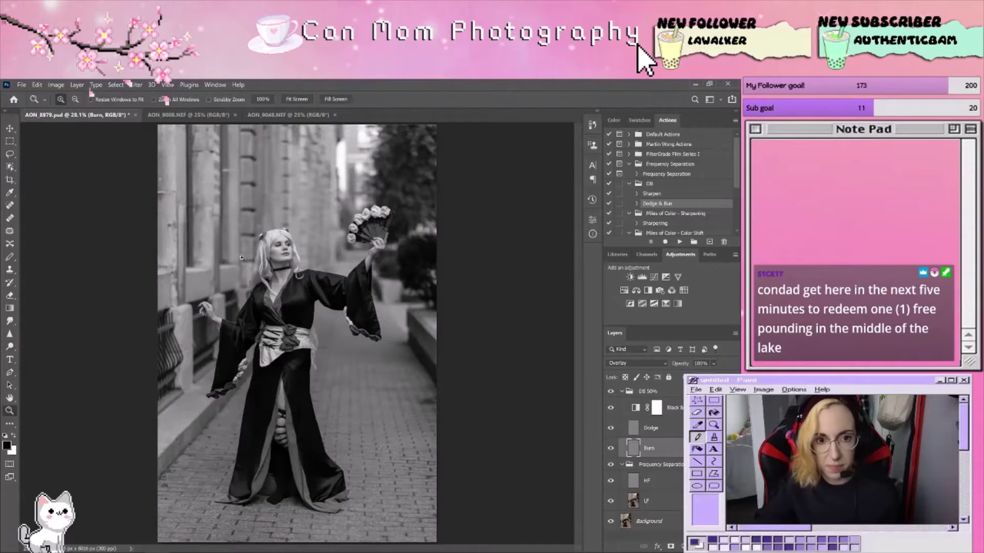
drag(234, 240, 338, 339)
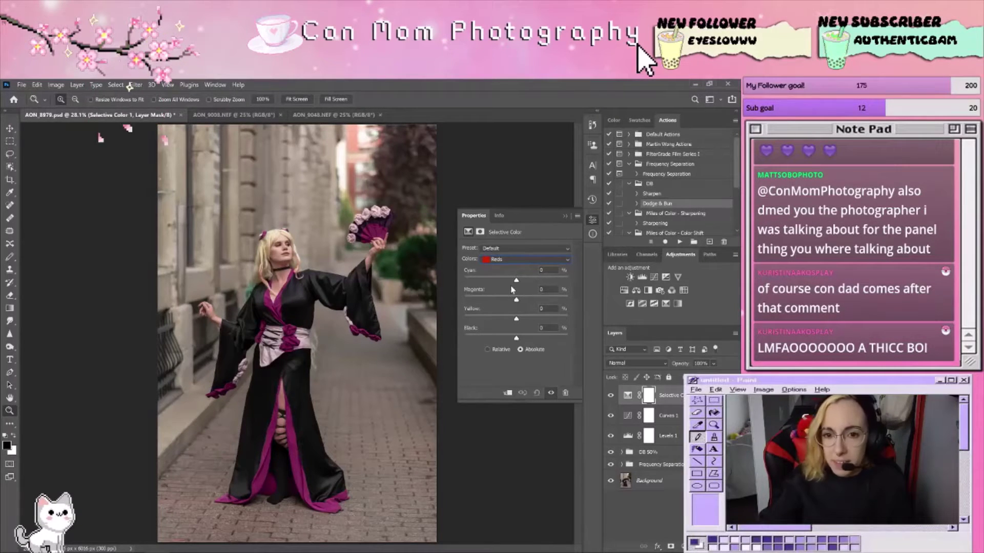
Increase the yellow amount of the Reds in the Selective Color adjustment
drag(516, 320, 569, 320)
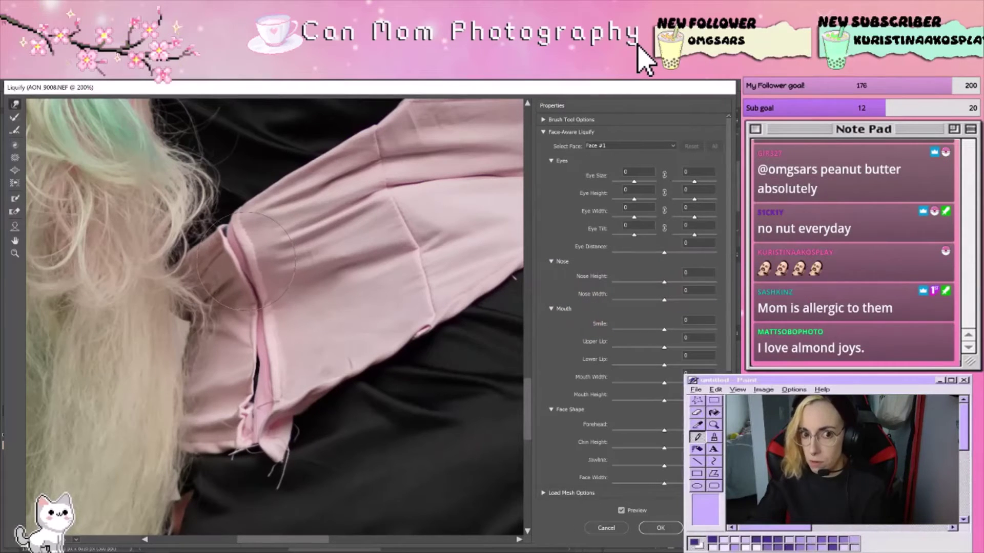
Warp the upper seam of the pink fabric band slightly inward in Liquify
drag(263, 237, 258, 240)
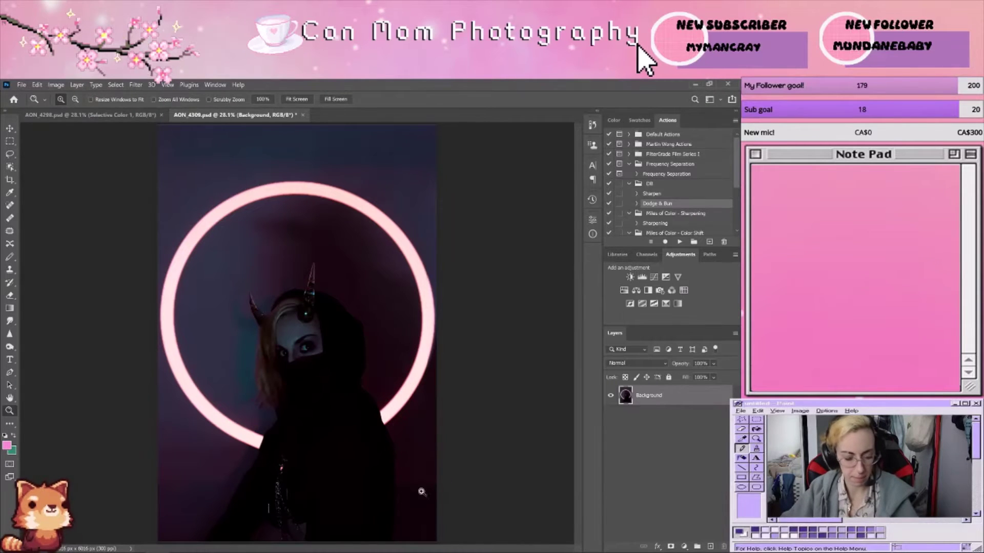
Patch the hard horizontal tone break at the lower right edge of the ring-light portrait's Background layer
click(491, 514)
drag(491, 513, 259, 463)
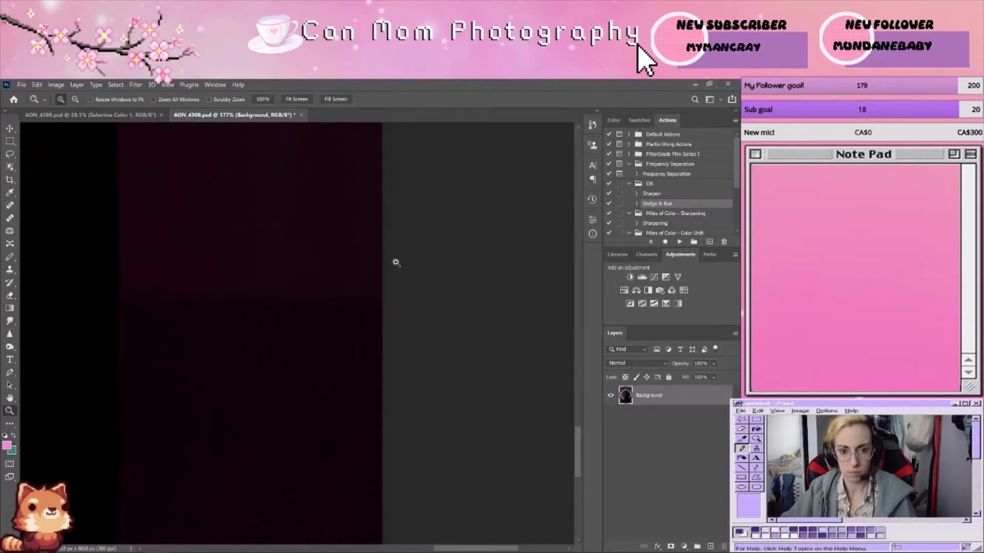
key(j)
mouse_move(383, 270)
mouse_down()
mouse_move(140, 272)
mouse_move(314, 369)
mouse_move(336, 333)
mouse_move(332, 369)
mouse_up()
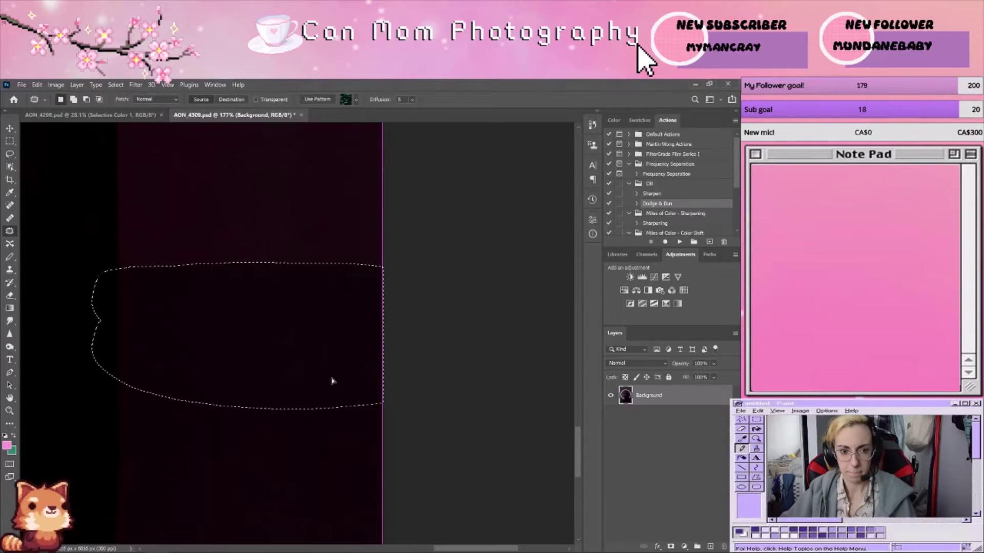
click(496, 428)
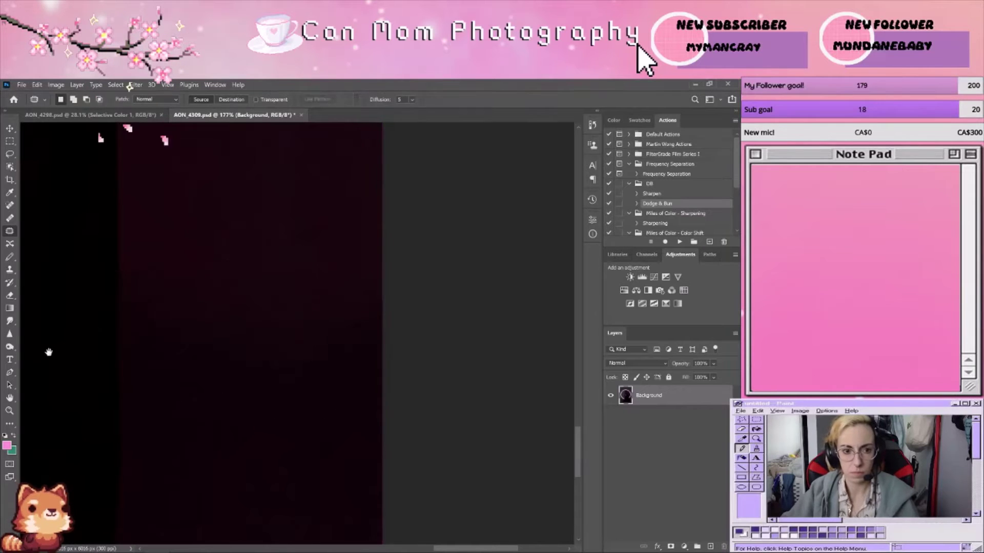
scroll(337, 351, left, 10)
drag(215, 342, 536, 374)
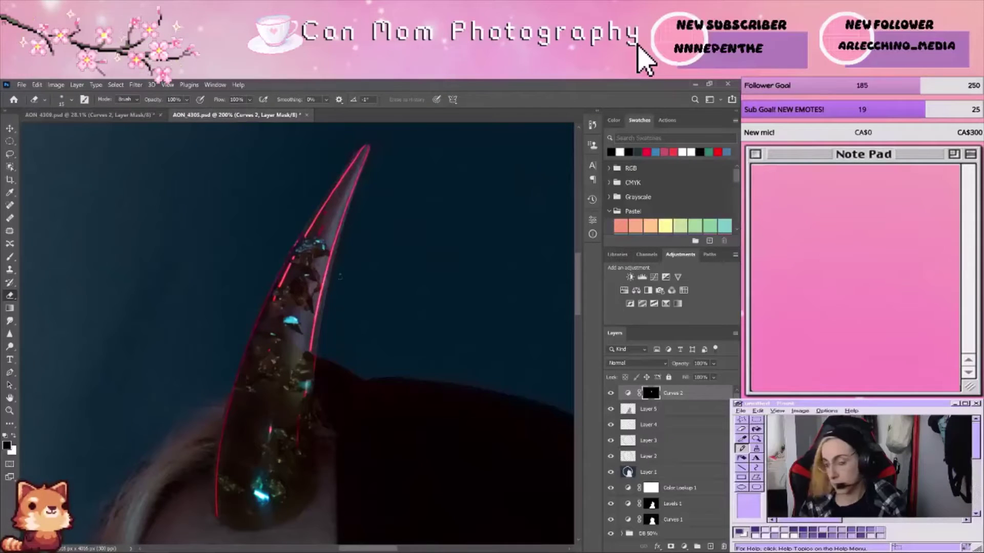
Enlarge the Eraser brush slightly for refining the Curves 2 mask along the horn's edge
key(bracketright)
key(bracketright)
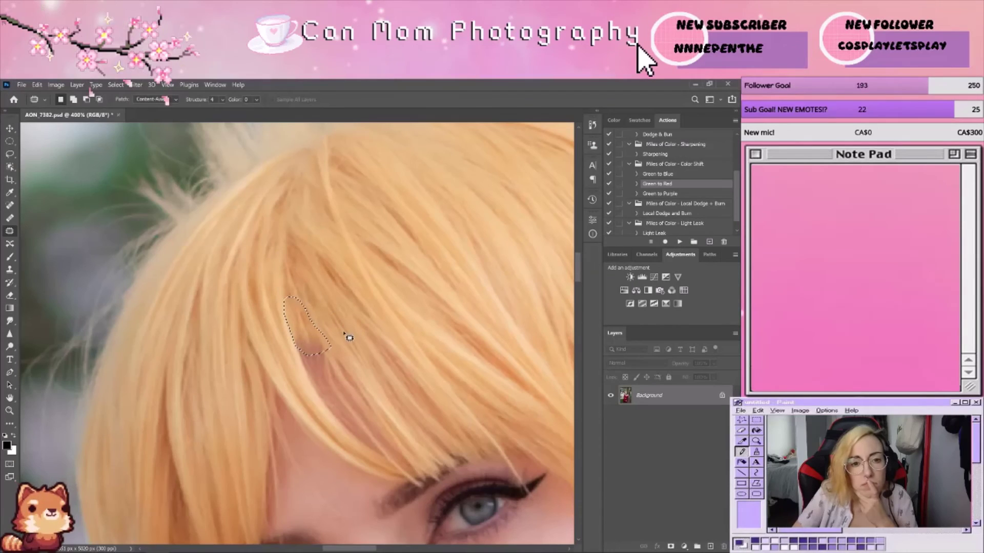
Deselect the patched area in the blonde bangs and set the Patch tool's mode to Normal
click(349, 338)
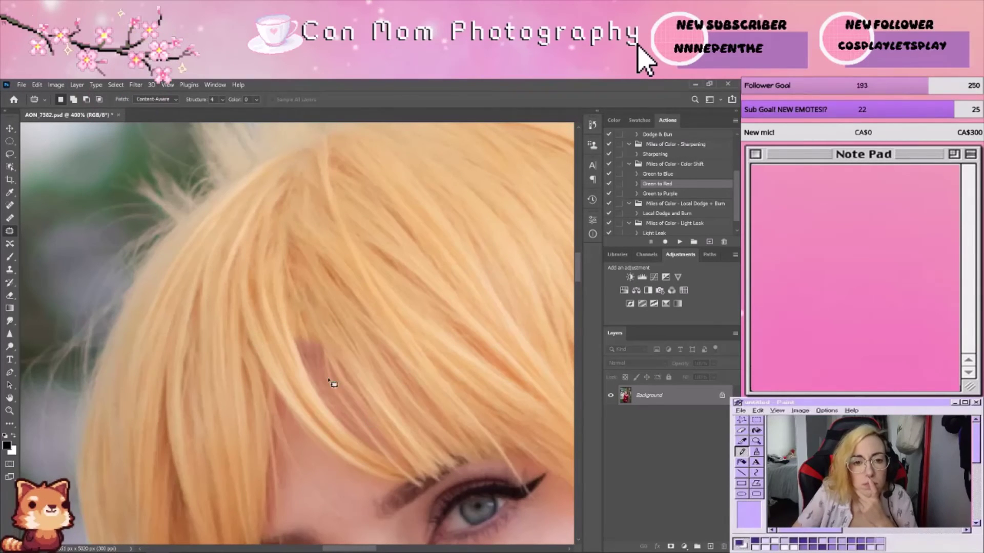
click(144, 100)
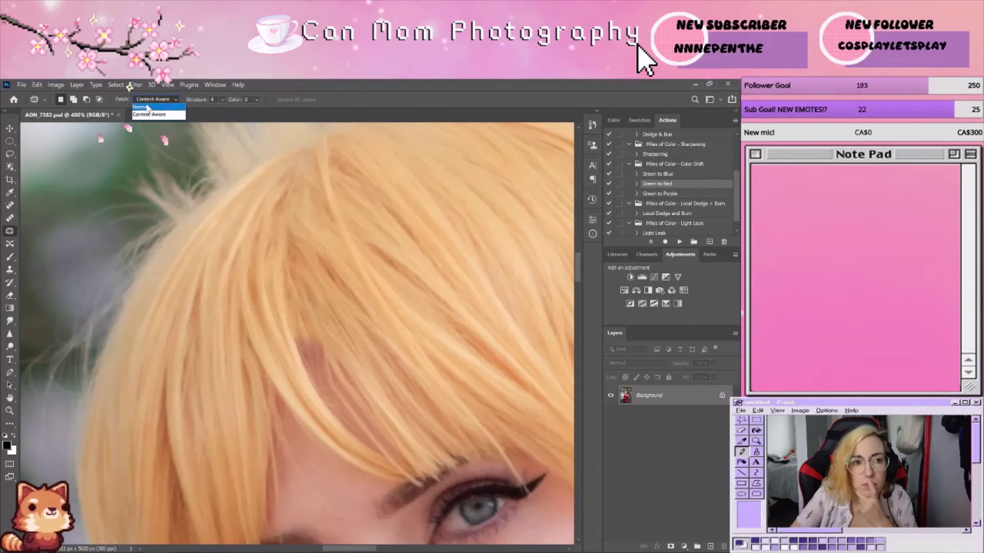
click(149, 108)
Choose the Clone Stamp tool for retouching the gap in the blonde bangs
key(s)
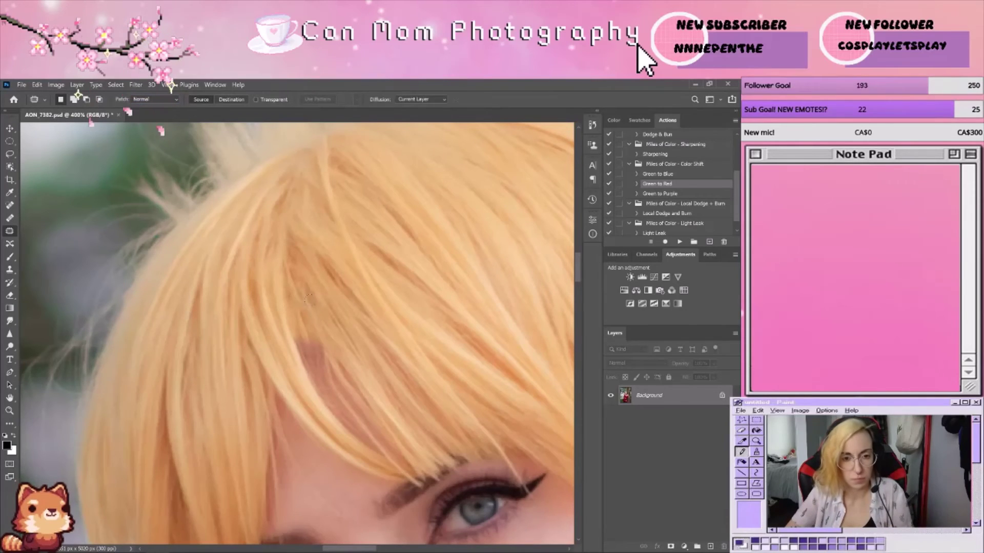
scroll(314, 316, up, 2)
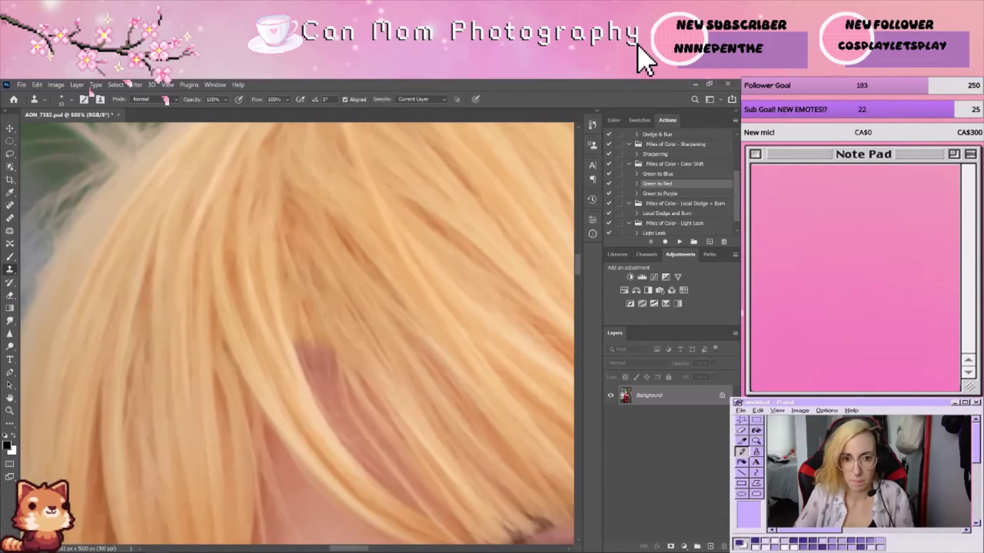